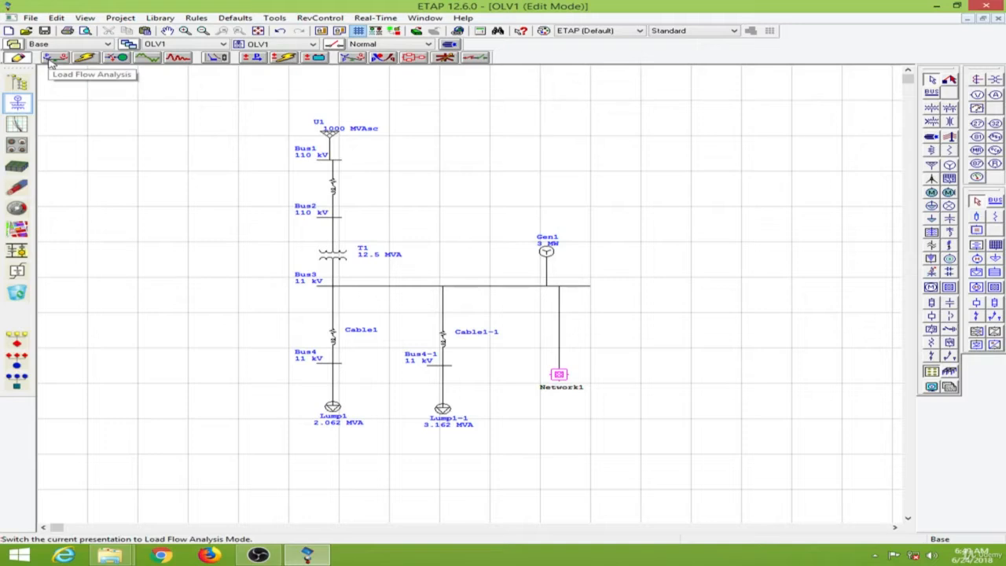
# Run a load flow analysis on the one-line diagram with the output file named LF1.
pyautogui.click(50, 60)
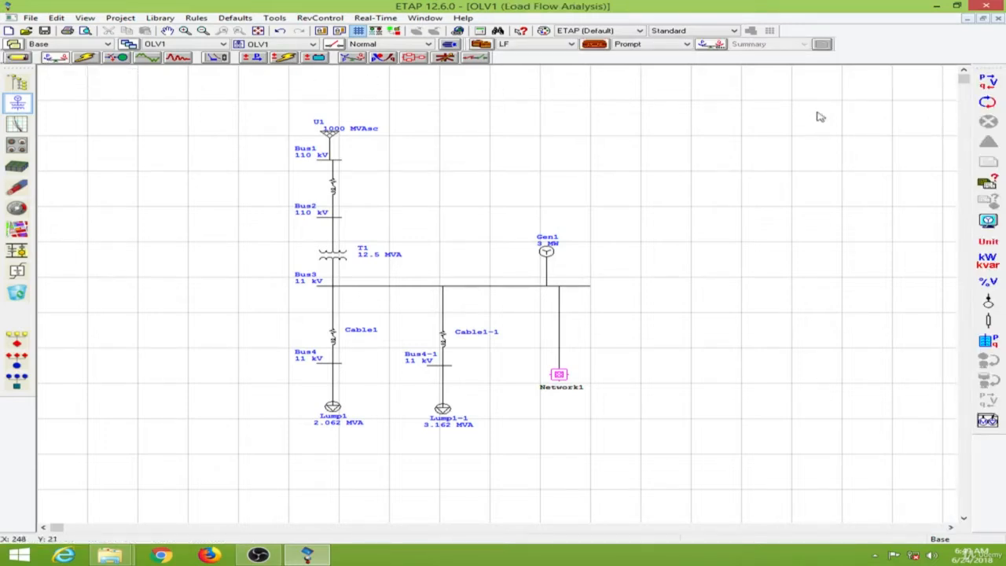
pyautogui.click(992, 85)
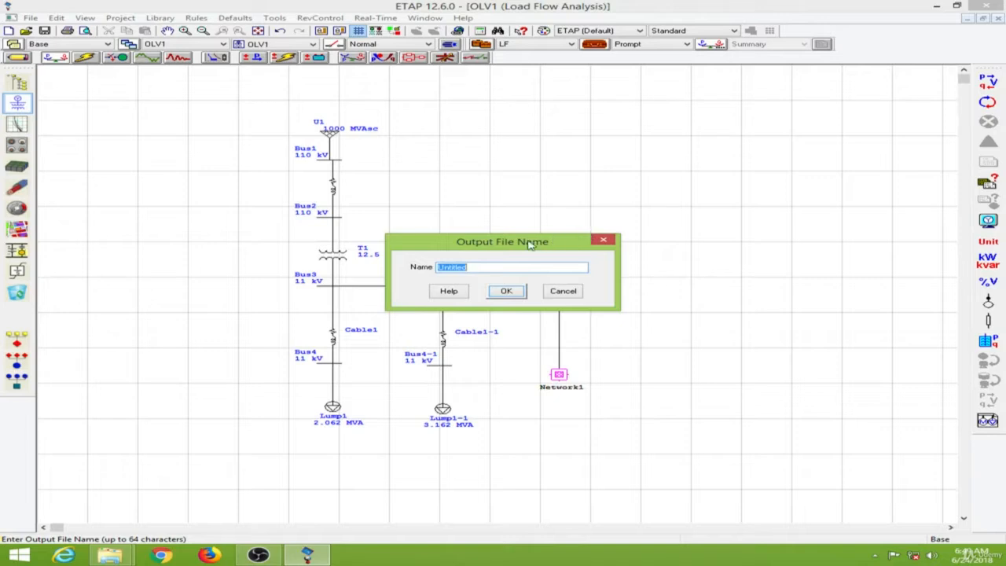
pyautogui.moveTo(537, 232); pyautogui.dragTo(778, 156)
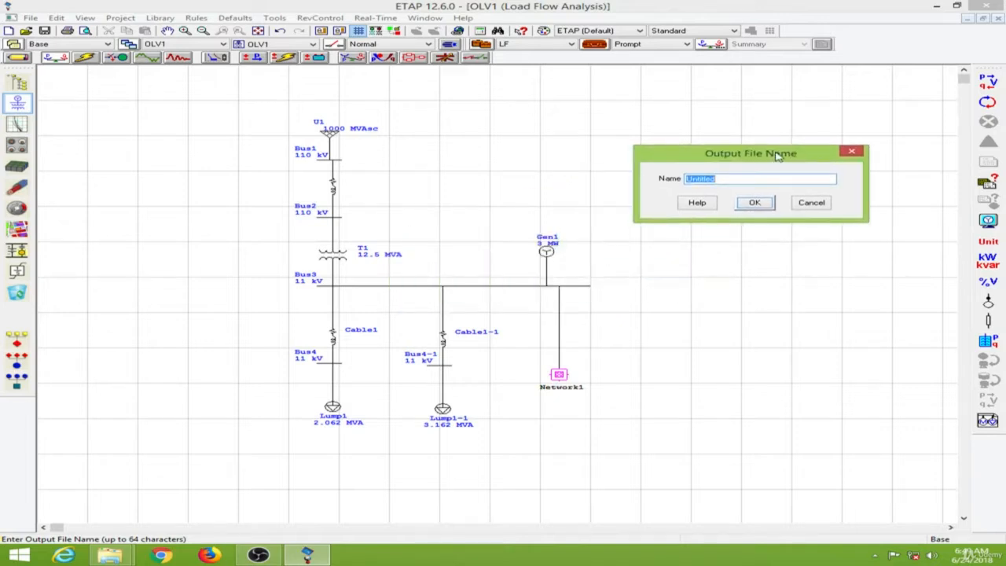
pyautogui.write('LF1')
pyautogui.click(759, 206)
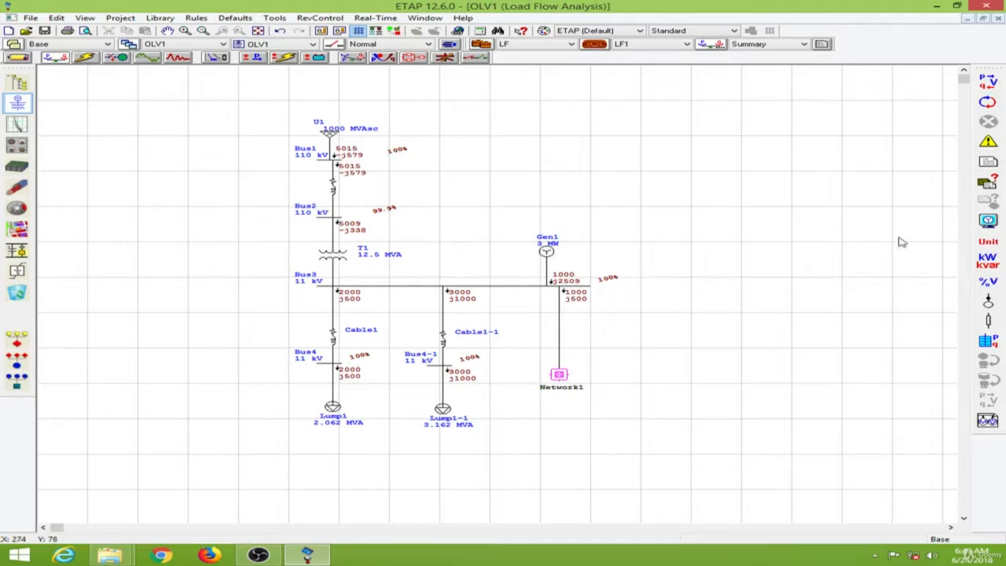
# Show units on the load flow results and set the bus voltage display unit to kV.
pyautogui.click(990, 243)
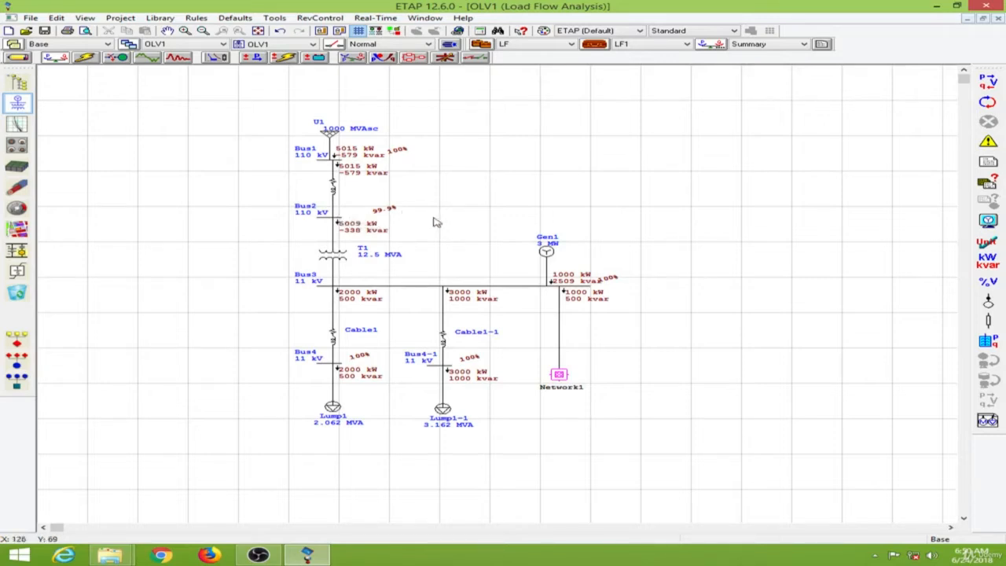
pyautogui.click(988, 222)
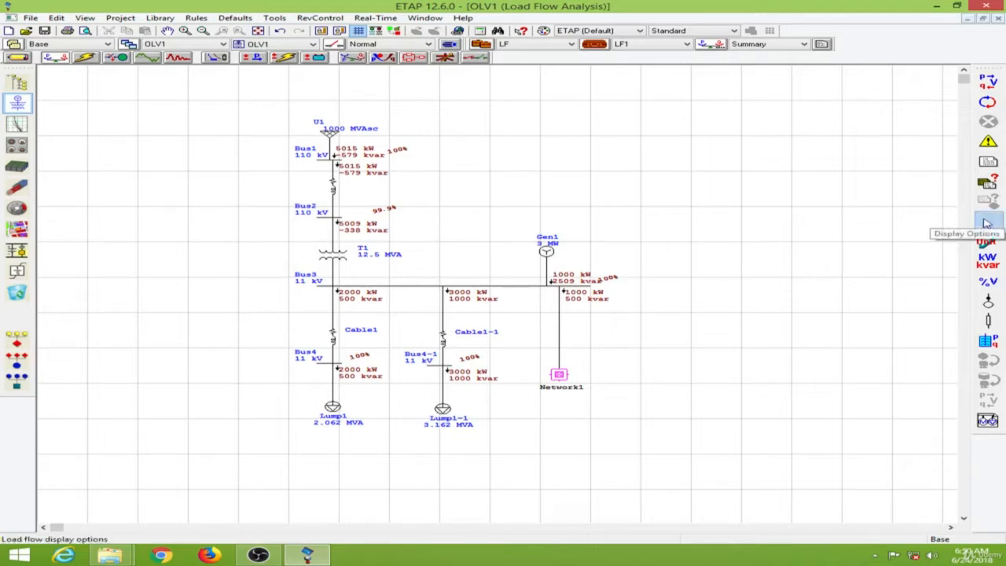
pyautogui.moveTo(476, 103); pyautogui.dragTo(761, 99)
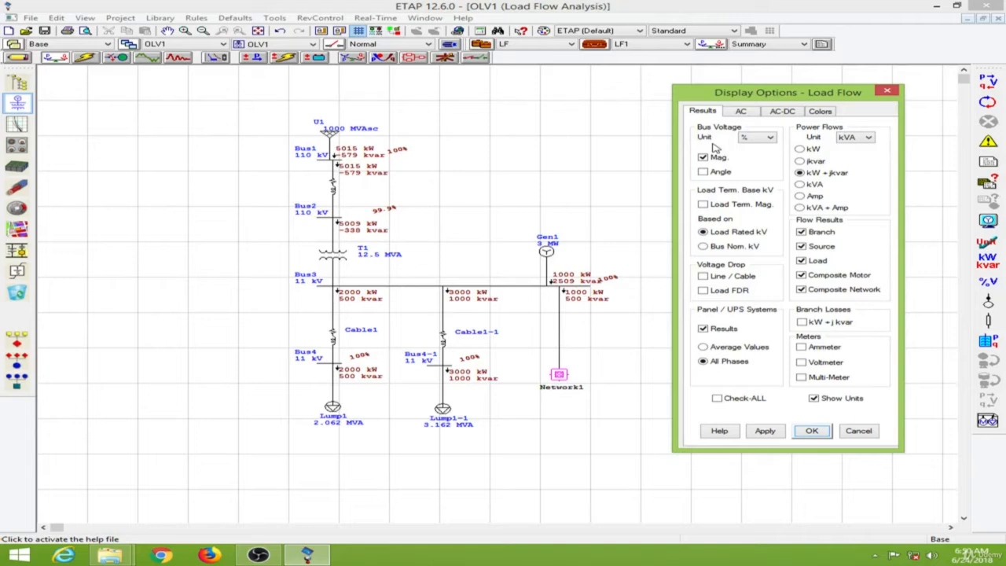
pyautogui.click(770, 139)
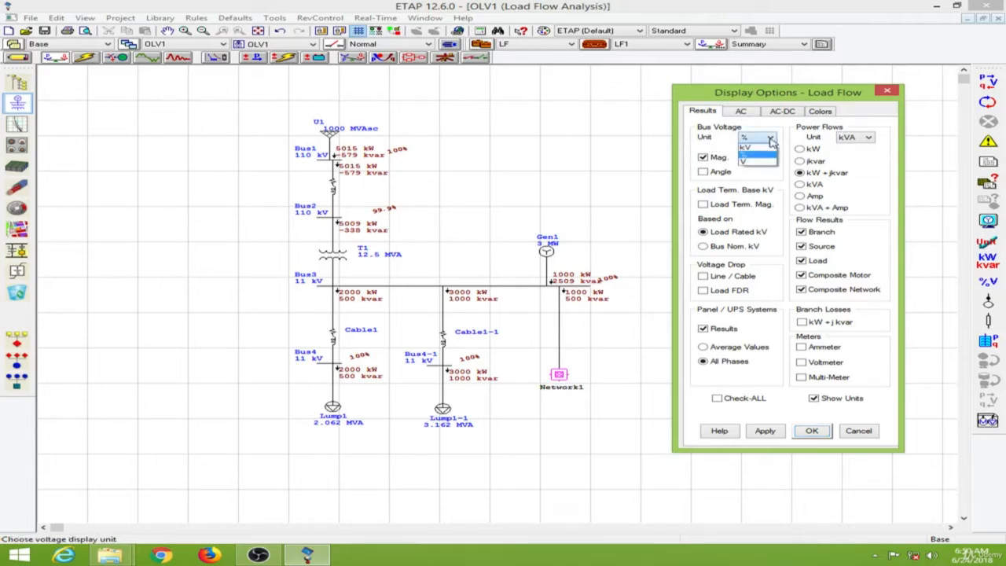
pyautogui.click(757, 148)
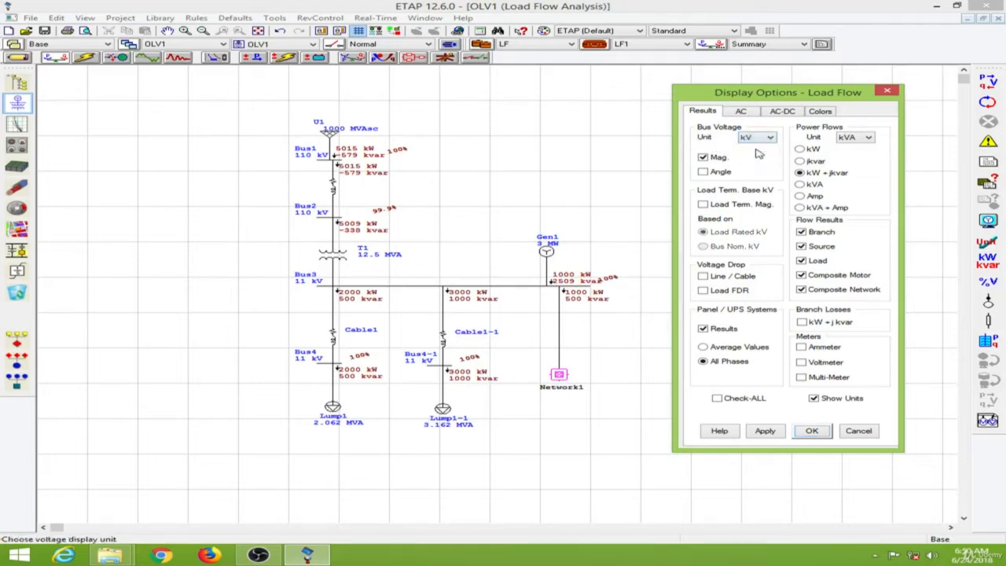
pyautogui.click(815, 434)
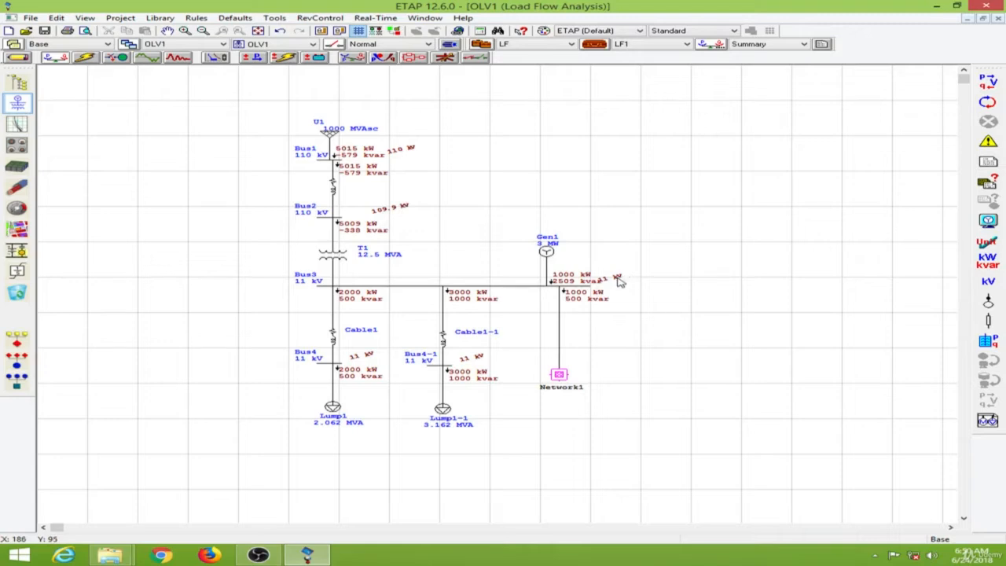
# Move Bus3's voltage label clear of the generator's flow values and set the power flow display to Amp.
pyautogui.moveTo(619, 281); pyautogui.dragTo(632, 277)
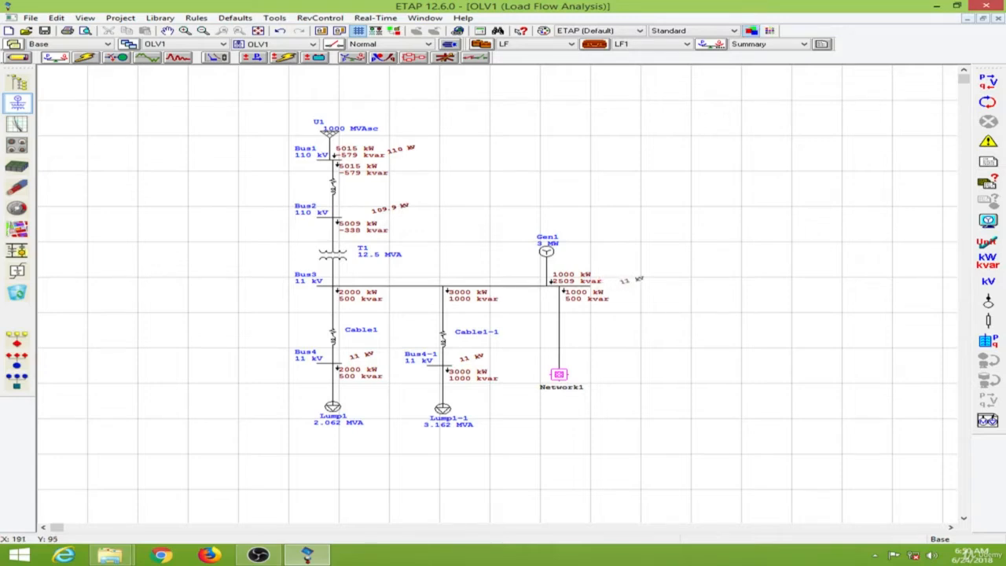
pyautogui.click(249, 314)
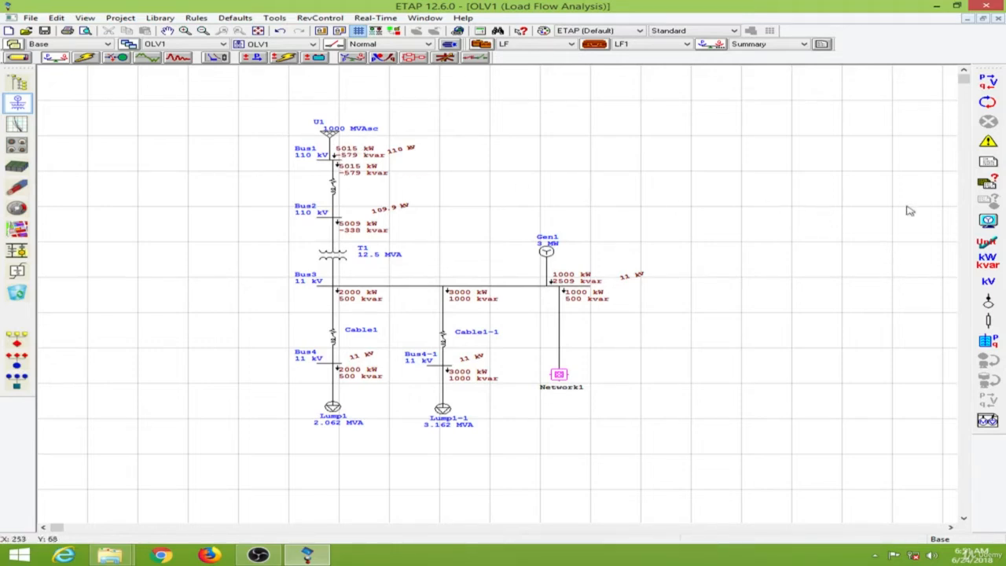
pyautogui.click(988, 220)
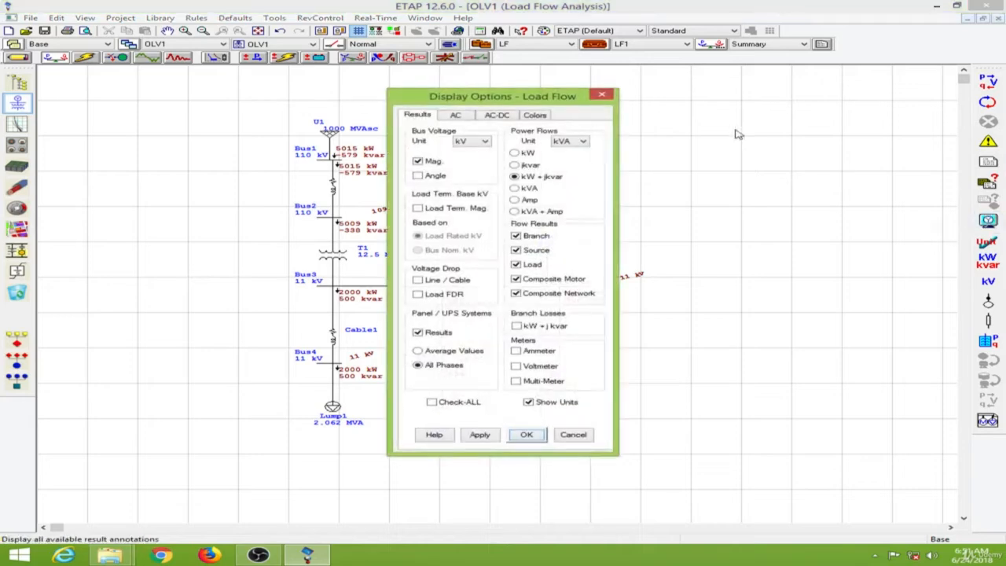
pyautogui.moveTo(499, 100); pyautogui.dragTo(796, 91)
pyautogui.click(824, 192)
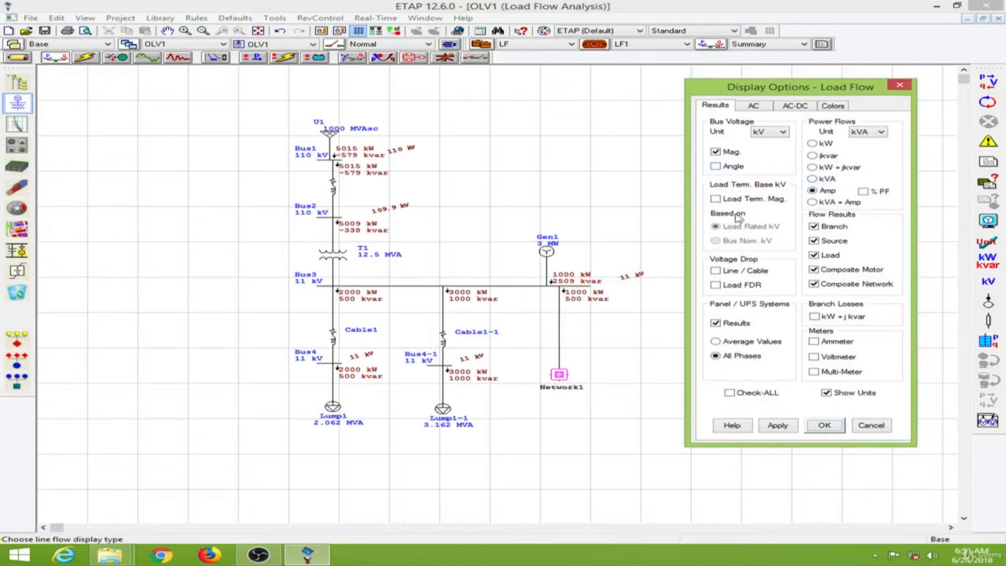
pyautogui.click(824, 425)
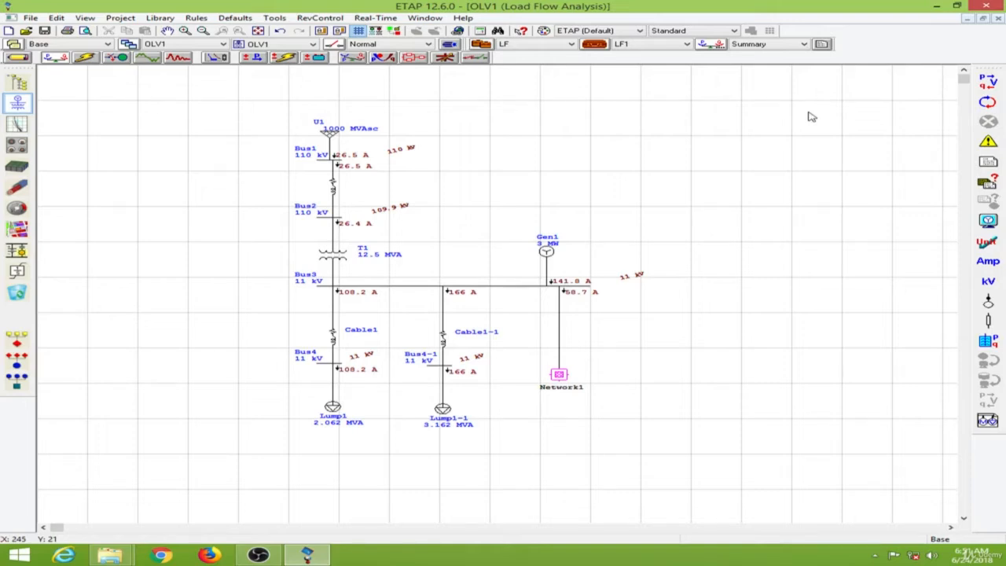
# Check the load flow alert view for critical and marginal conditions, then return to the one-line diagram.
pyautogui.click(993, 141)
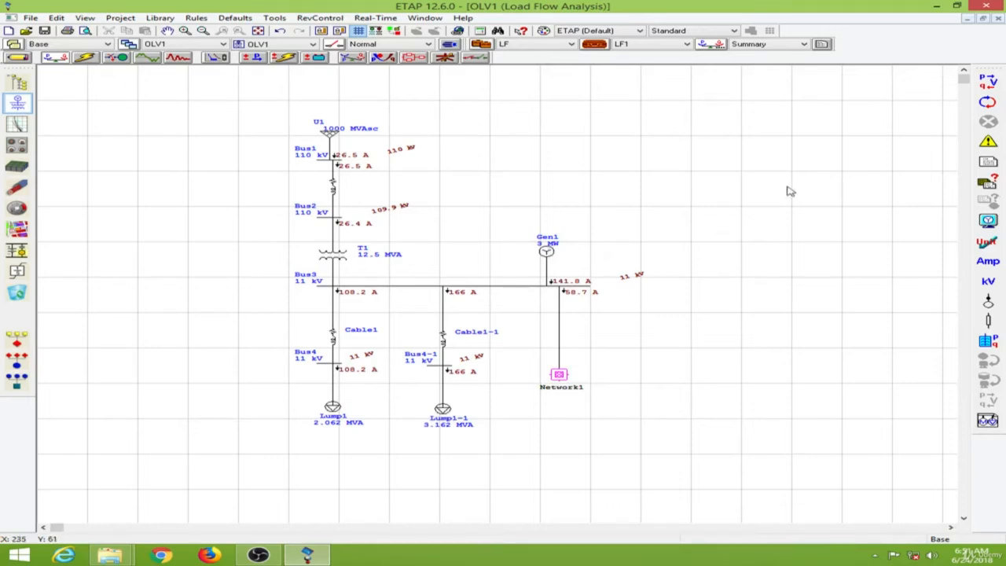
pyautogui.click(988, 141)
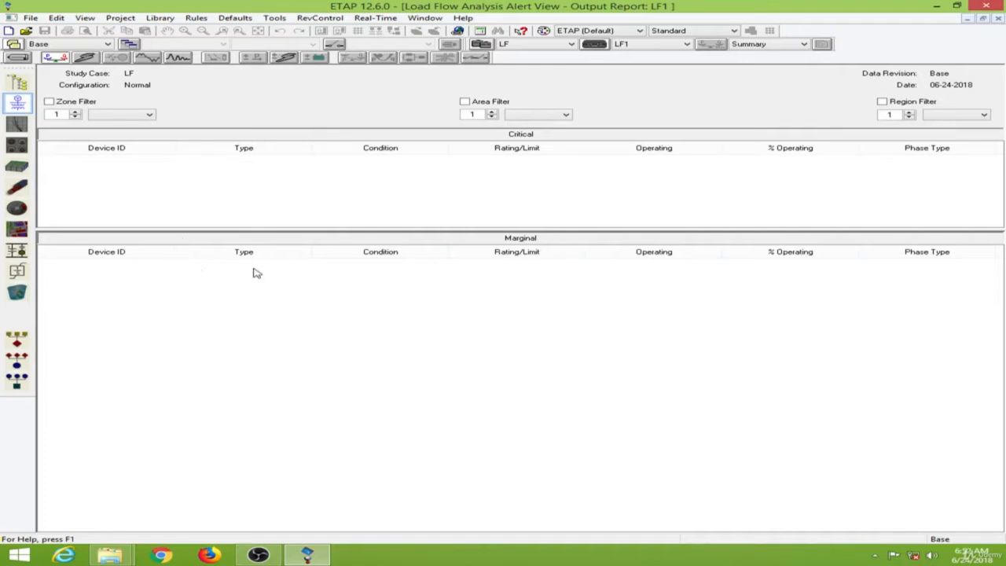
pyautogui.click(998, 17)
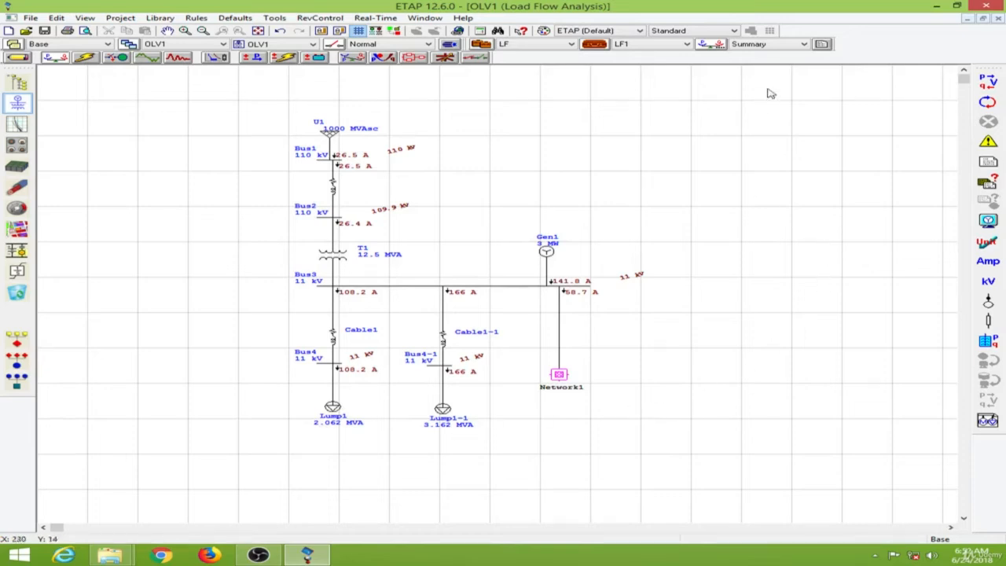
# Generate the Load Flow Report for LF1, review it at full window size and close it.
pyautogui.click(795, 48)
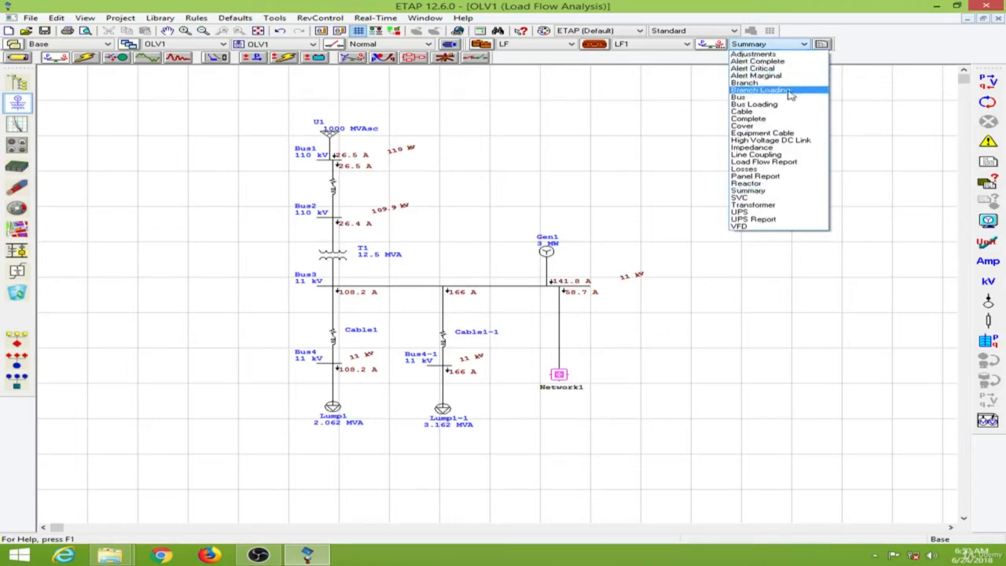
pyautogui.click(787, 162)
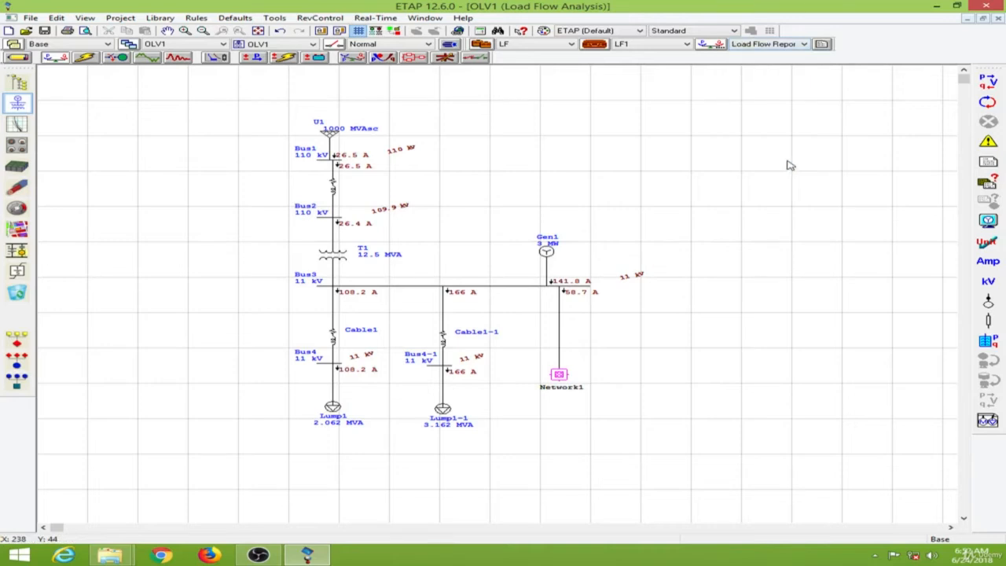
pyautogui.click(821, 45)
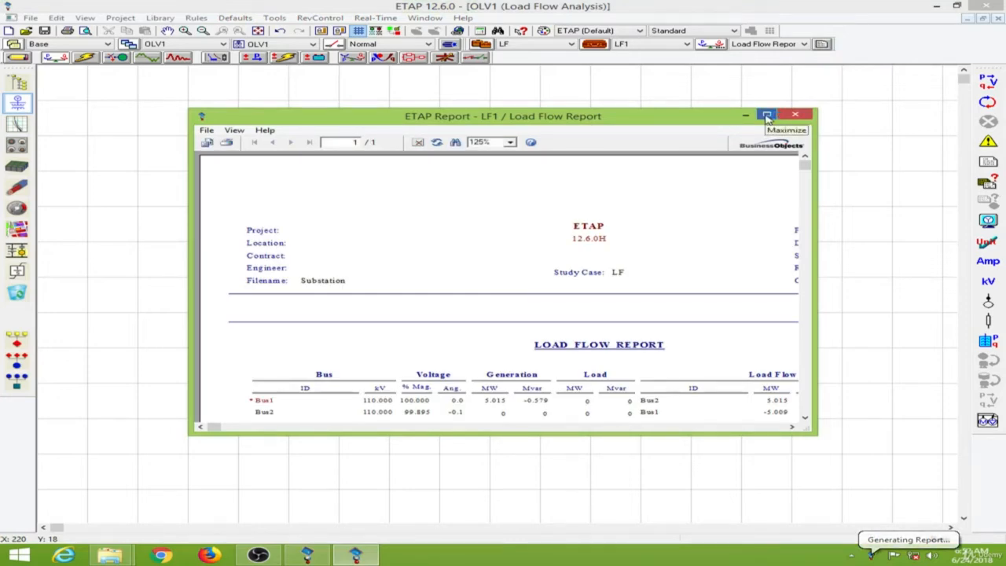
pyautogui.click(768, 116)
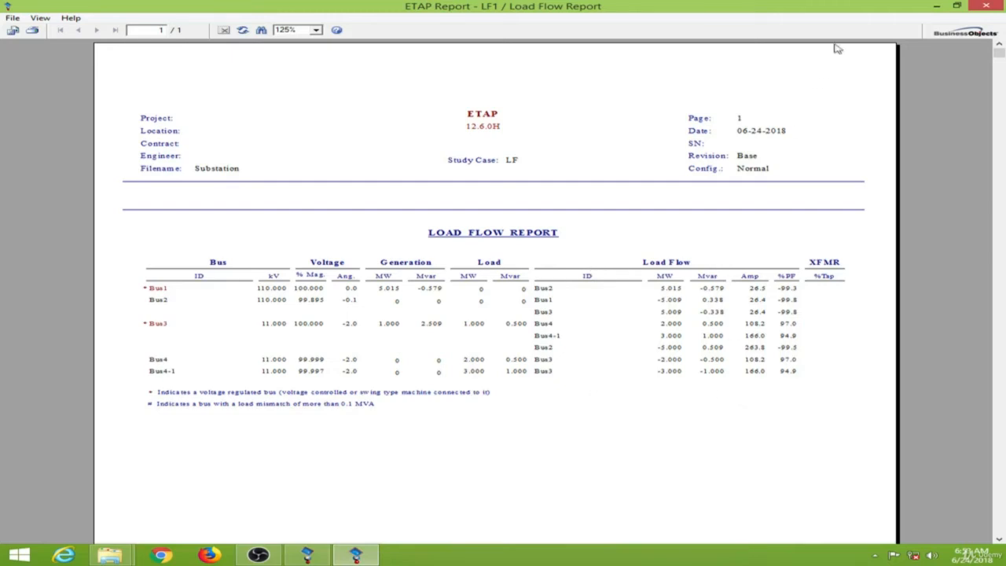
pyautogui.click(986, 7)
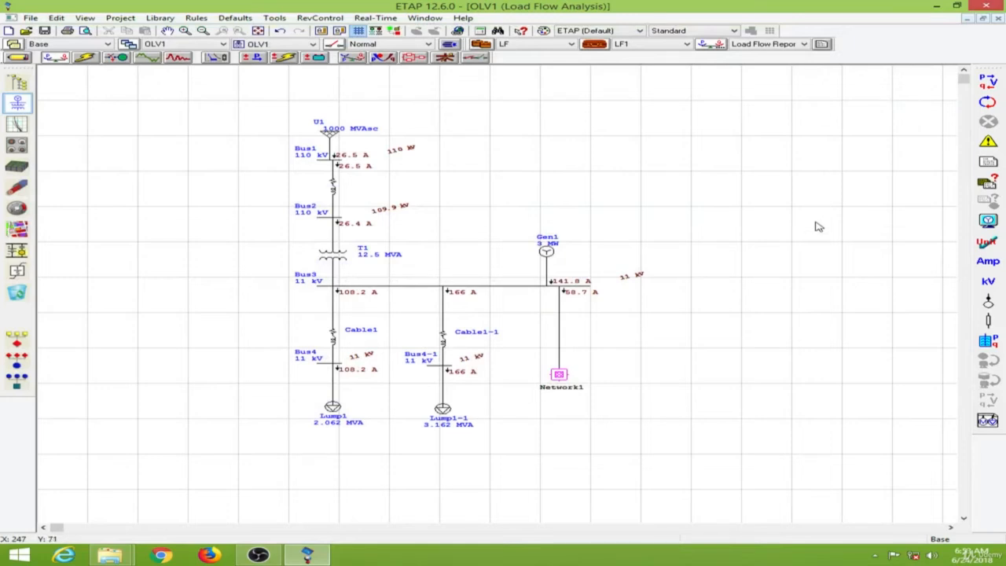
# Display the line and cable voltage drops on the diagram and set the bus voltage unit to %.
pyautogui.click(988, 305)
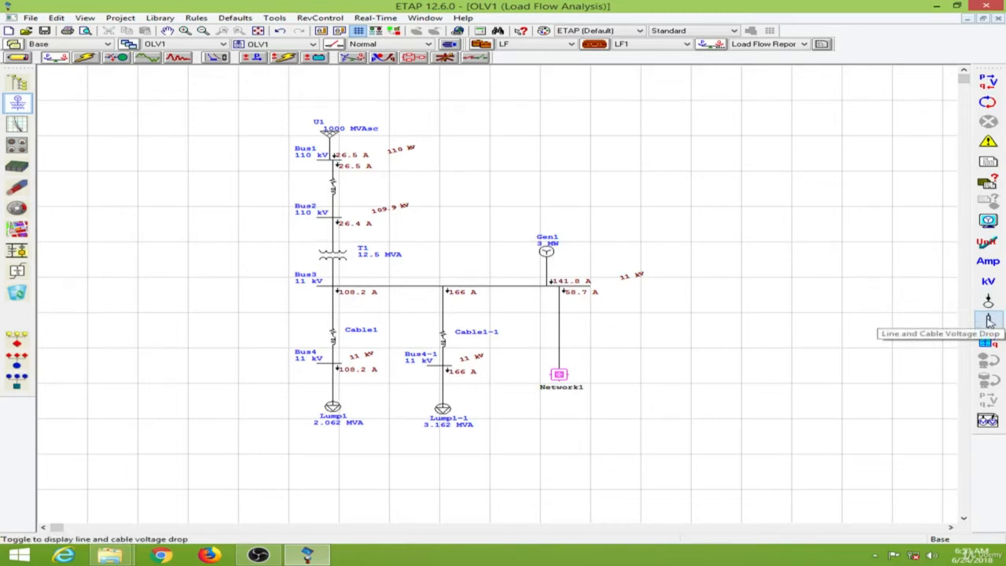
pyautogui.click(989, 321)
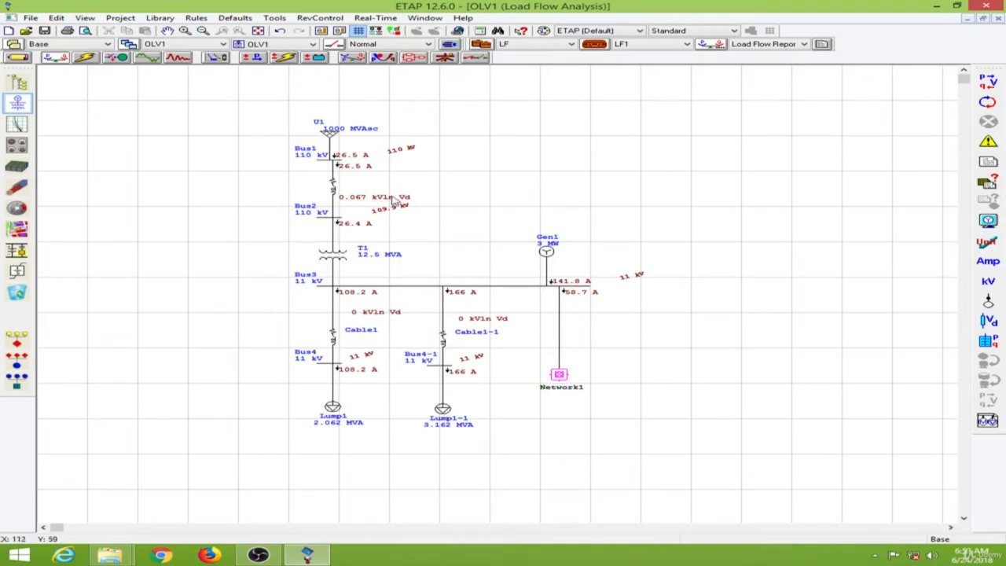
pyautogui.click(993, 227)
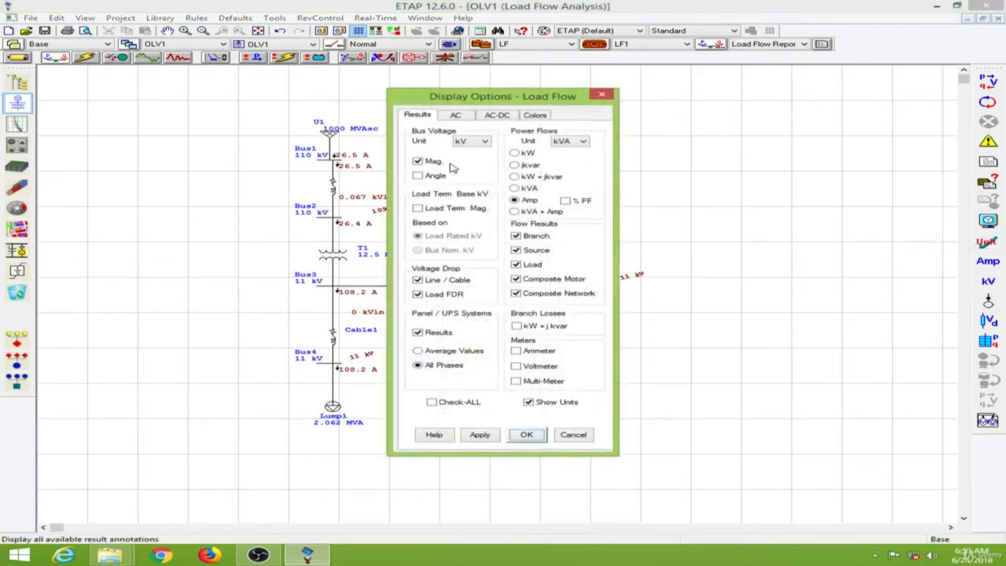
pyautogui.click(478, 142)
pyautogui.click(469, 159)
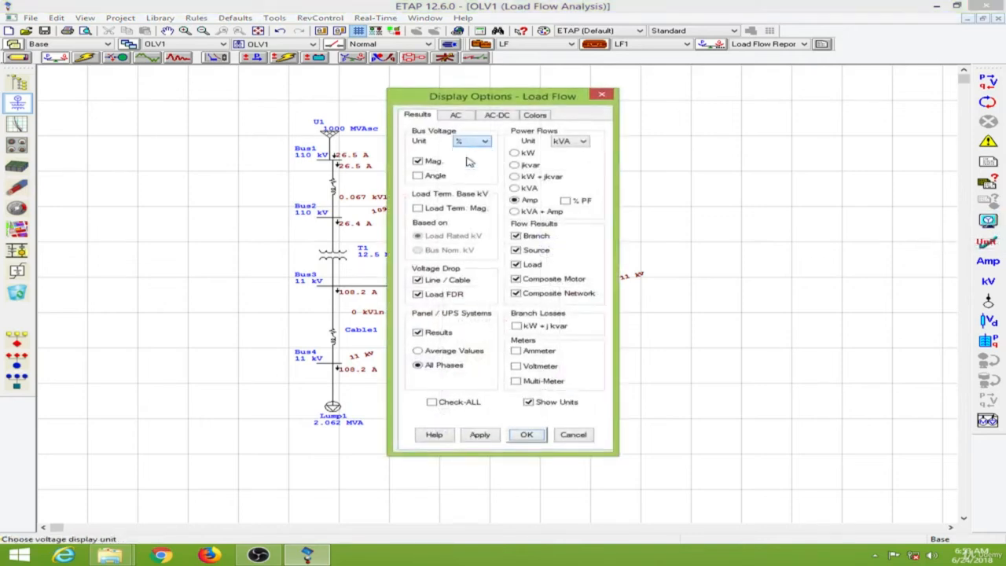
pyautogui.click(526, 436)
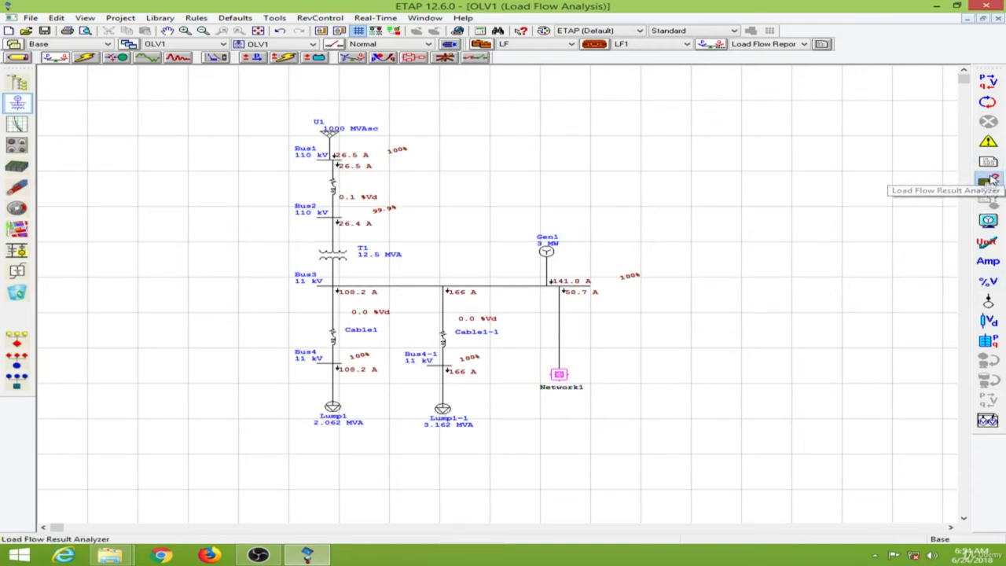
# Compare the General Info of the study reports in the Load Flow Result Analyzer, then close it.
pyautogui.click(989, 180)
pyautogui.moveTo(408, 111); pyautogui.dragTo(607, 83)
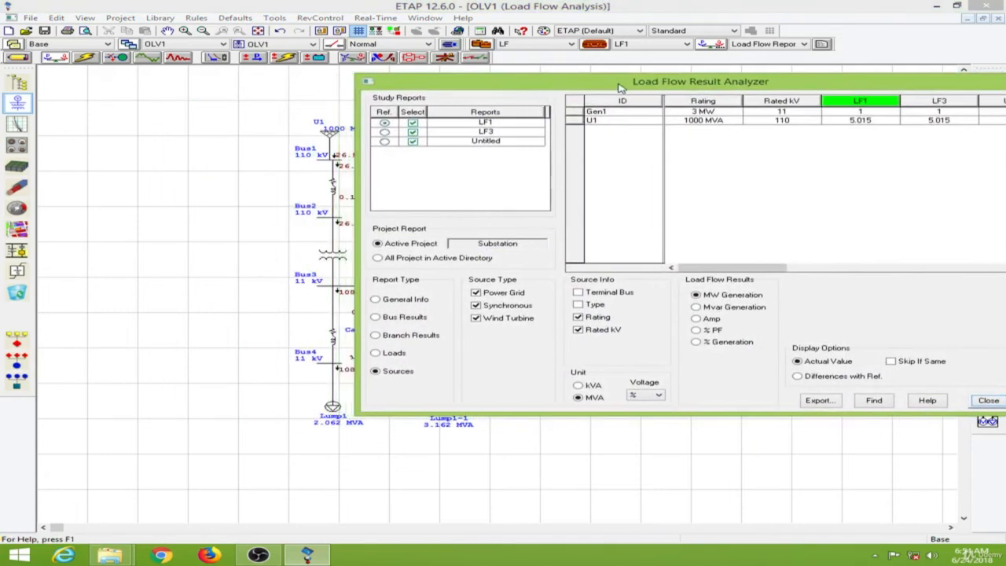
pyautogui.click(409, 300)
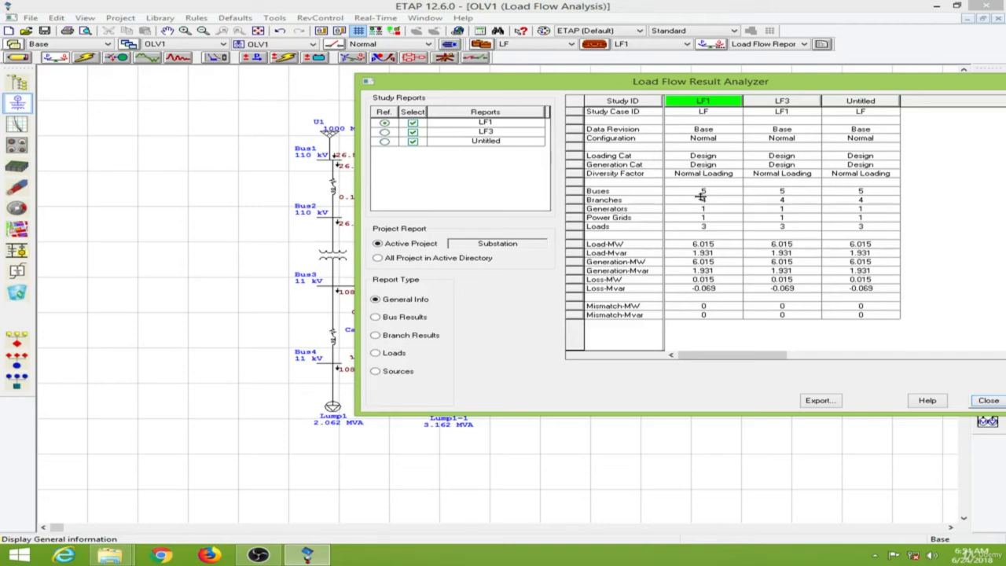
pyautogui.moveTo(981, 84); pyautogui.dragTo(804, 83)
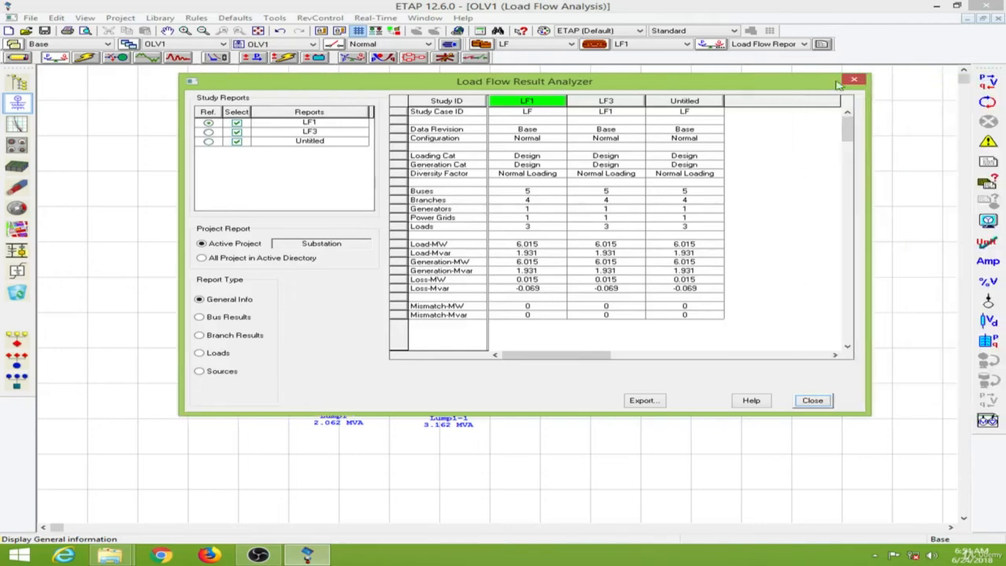
pyautogui.click(857, 83)
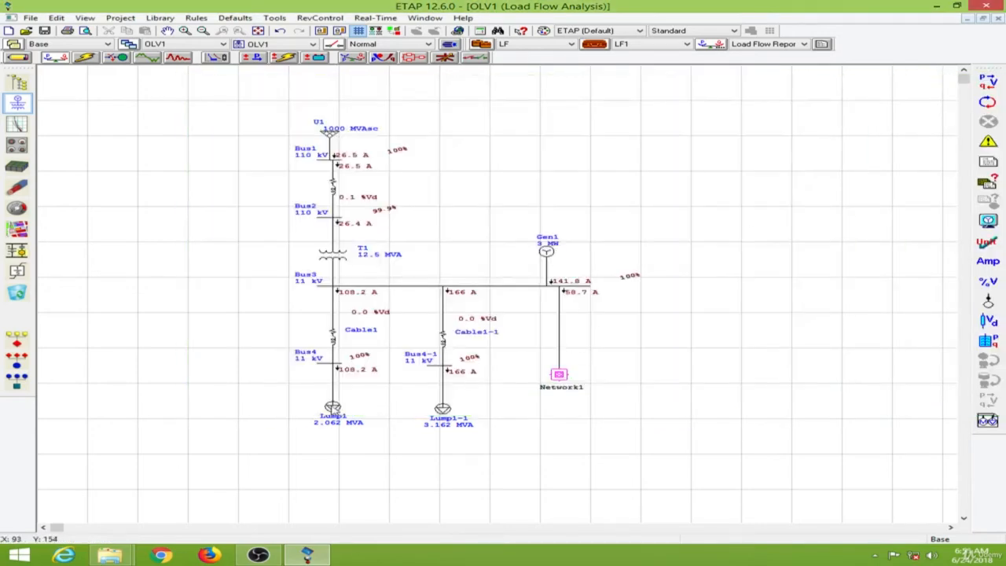
# Inspect the nameplate ratings of lumped load Lump1 and close its editor.
pyautogui.doubleClick(333, 406)
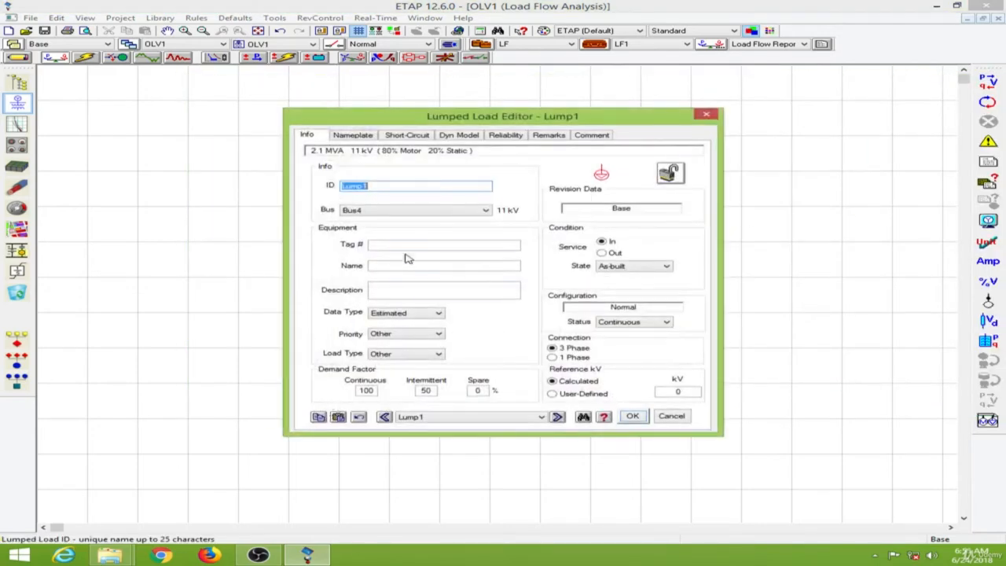
pyautogui.click(368, 135)
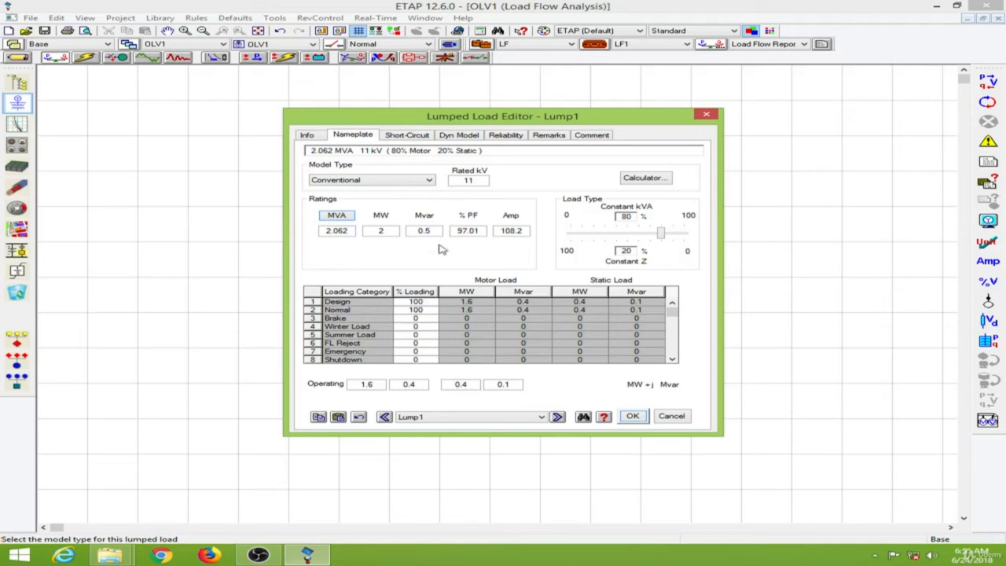
pyautogui.click(706, 116)
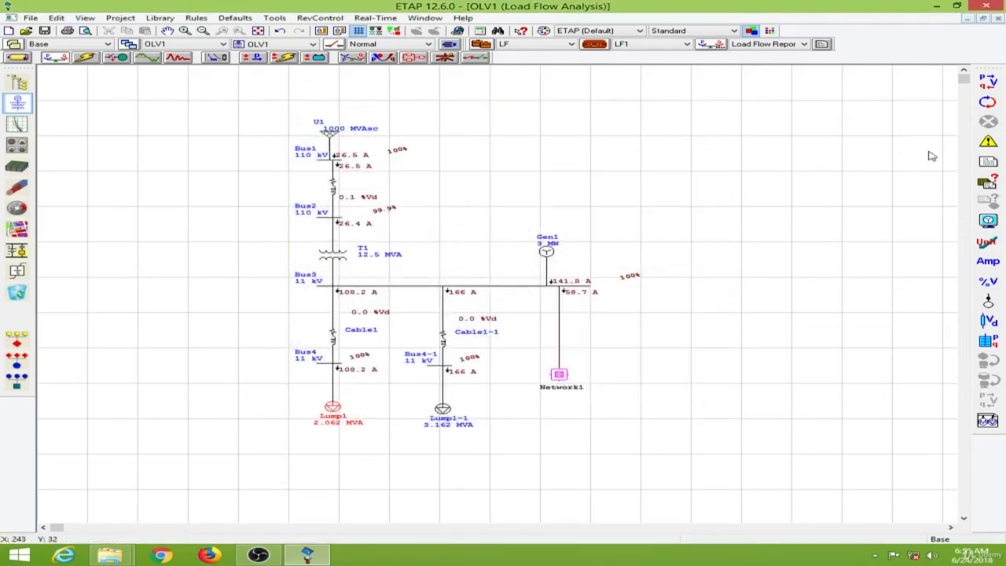
# Open the Load Analyzer to view its loading category, diversity factor and power factor options, and close it without running.
pyautogui.click(988, 420)
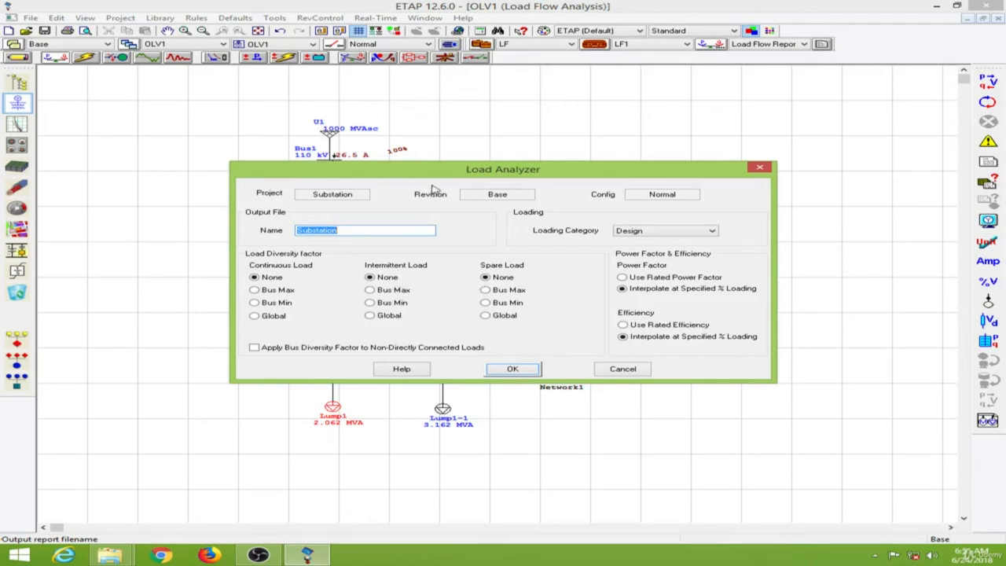
pyautogui.click(760, 168)
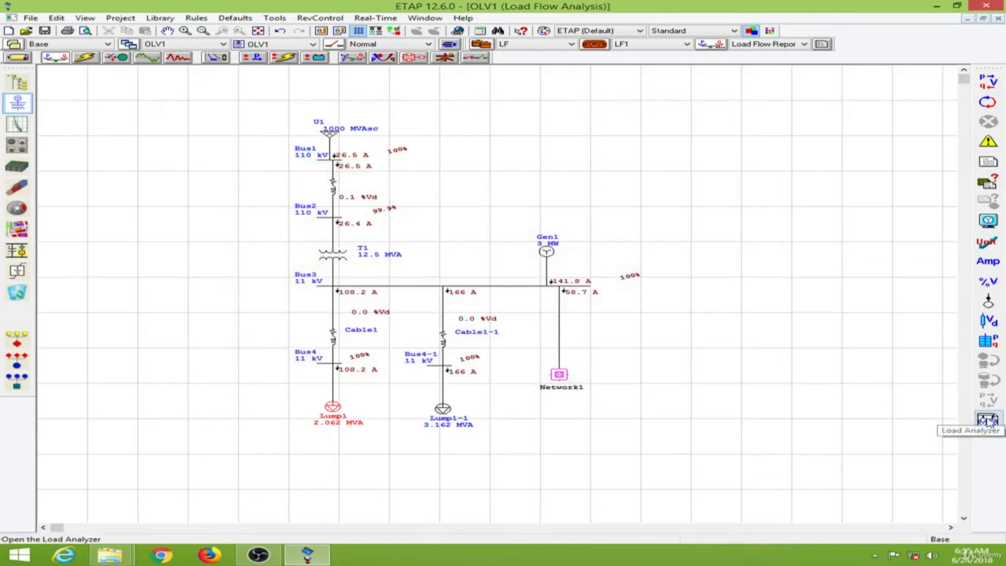
# Open the LF load flow study case and review its study case ID and the report units for rated voltage and power.
pyautogui.click(595, 45)
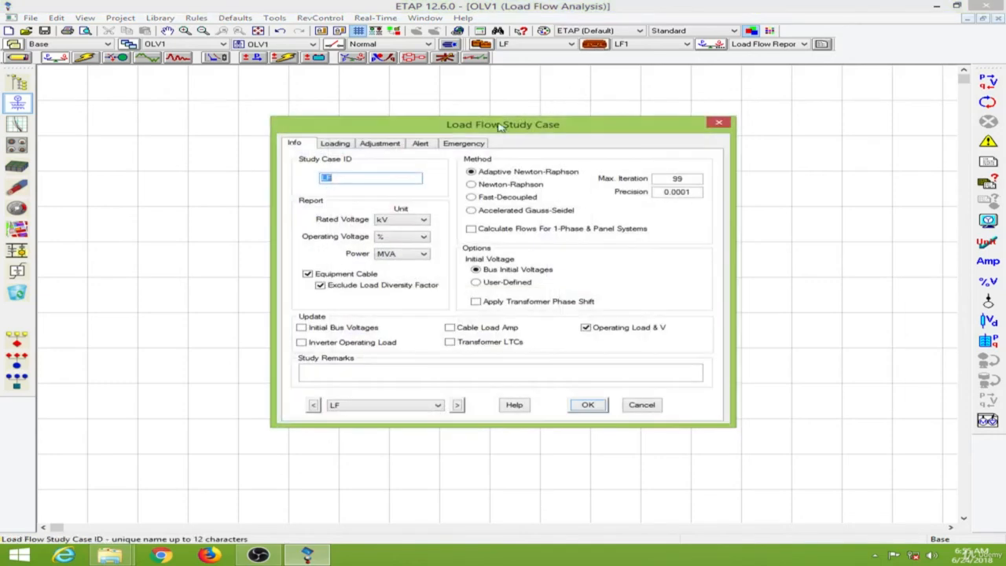
pyautogui.moveTo(503, 123); pyautogui.dragTo(738, 83)
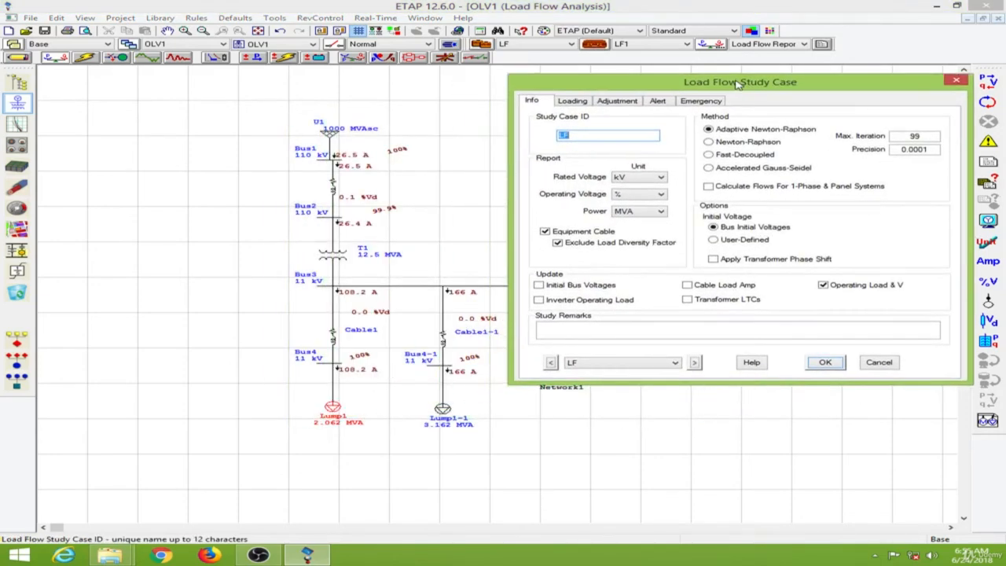
pyautogui.click(652, 135)
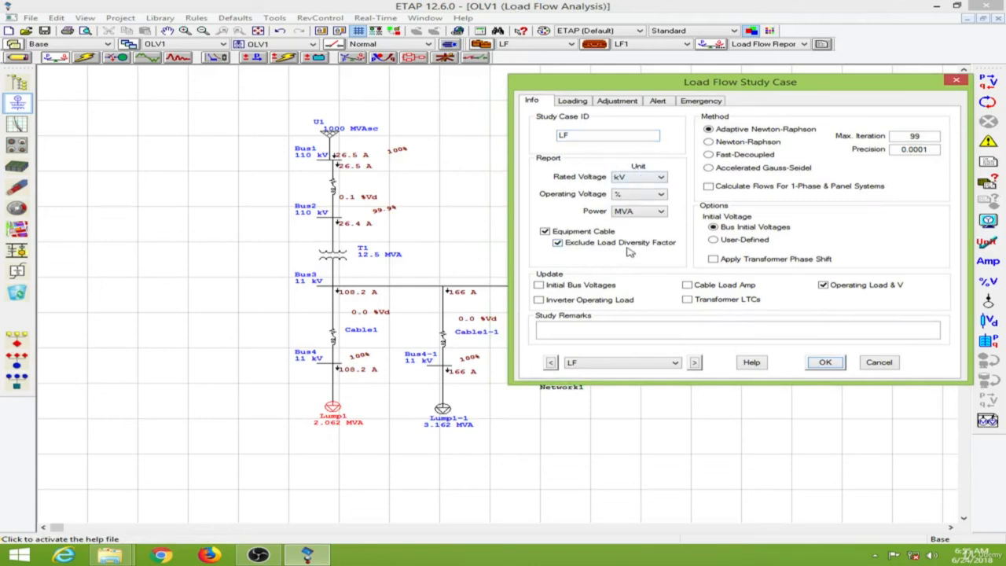
pyautogui.click(643, 179)
pyautogui.click(643, 181)
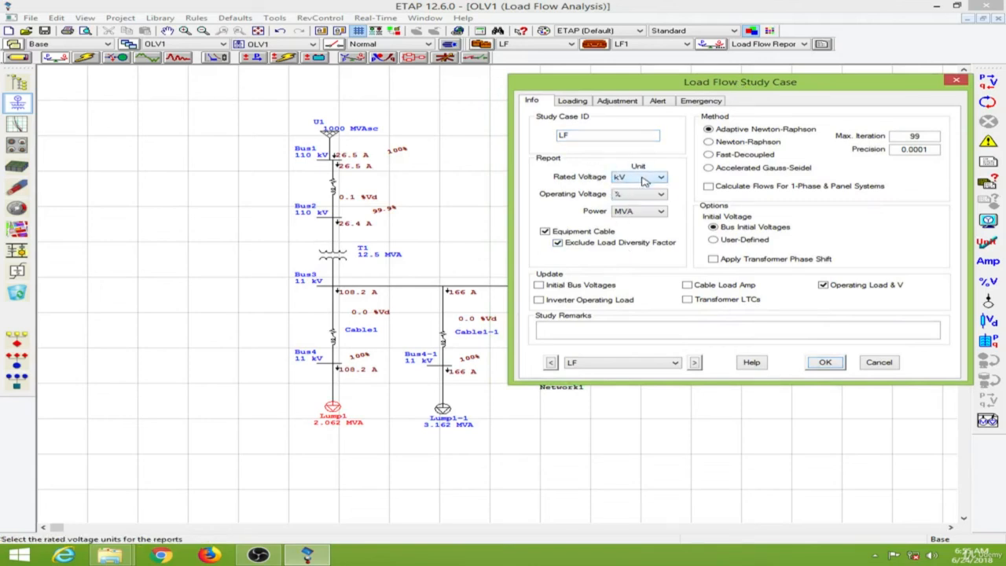
pyautogui.click(635, 217)
pyautogui.click(641, 223)
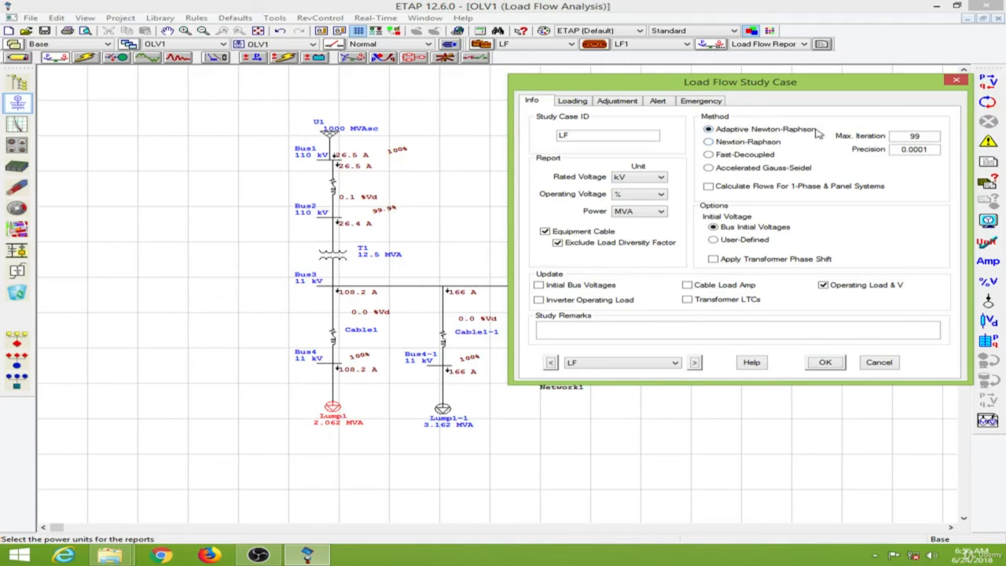
# Examine the solution method, maximum iteration and precision settings of the LF study case.
pyautogui.click(930, 149)
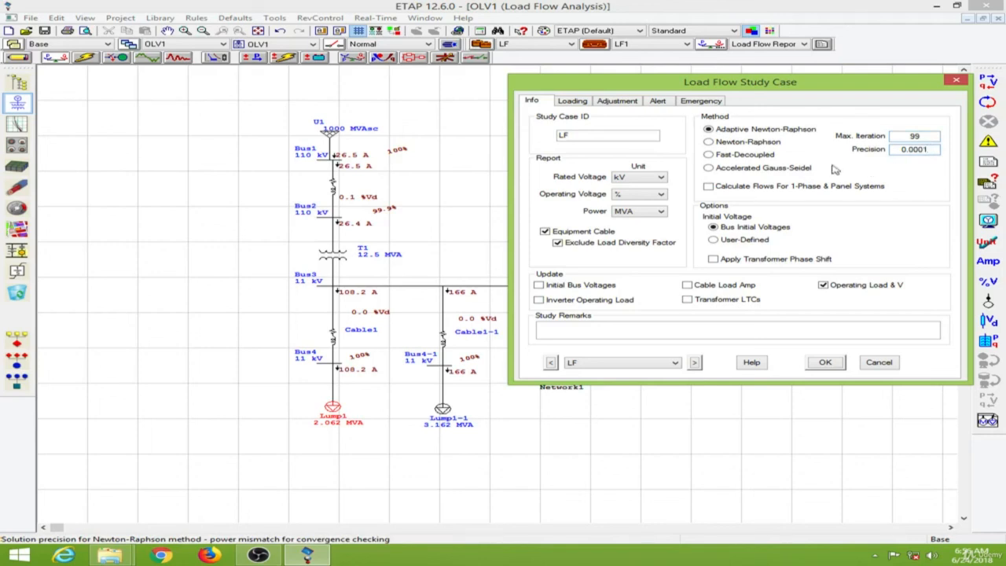
pyautogui.moveTo(932, 150); pyautogui.dragTo(894, 154)
pyautogui.click(902, 165)
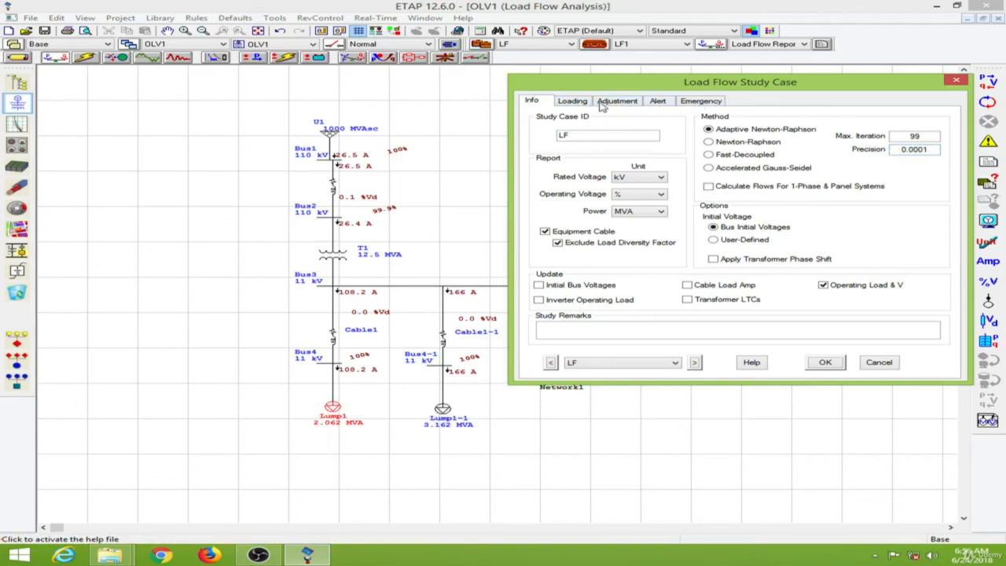
# Review the loading and generation categories and the critical and marginal alert limits of the LF study case, and cancel out of it.
pyautogui.click(573, 101)
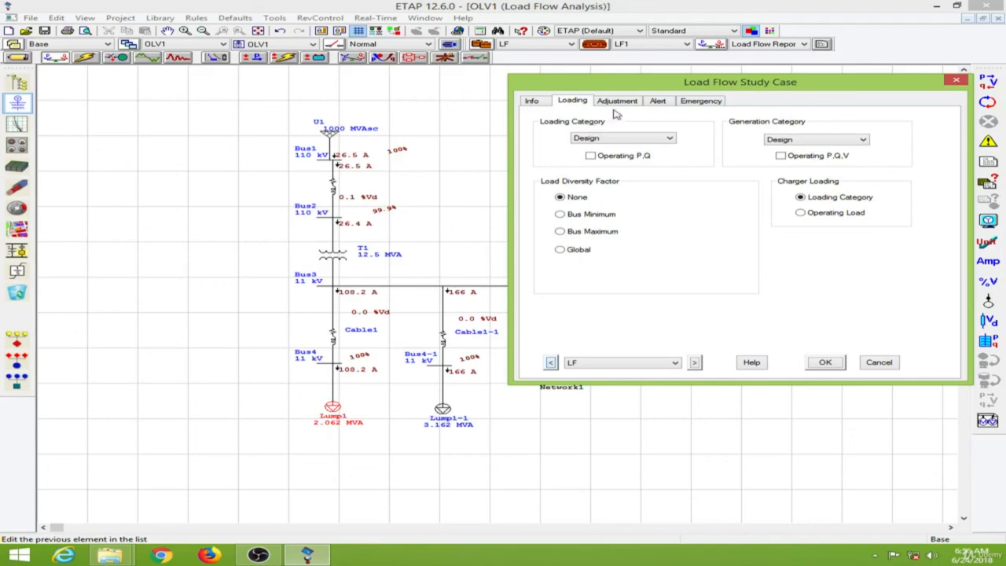
pyautogui.click(658, 104)
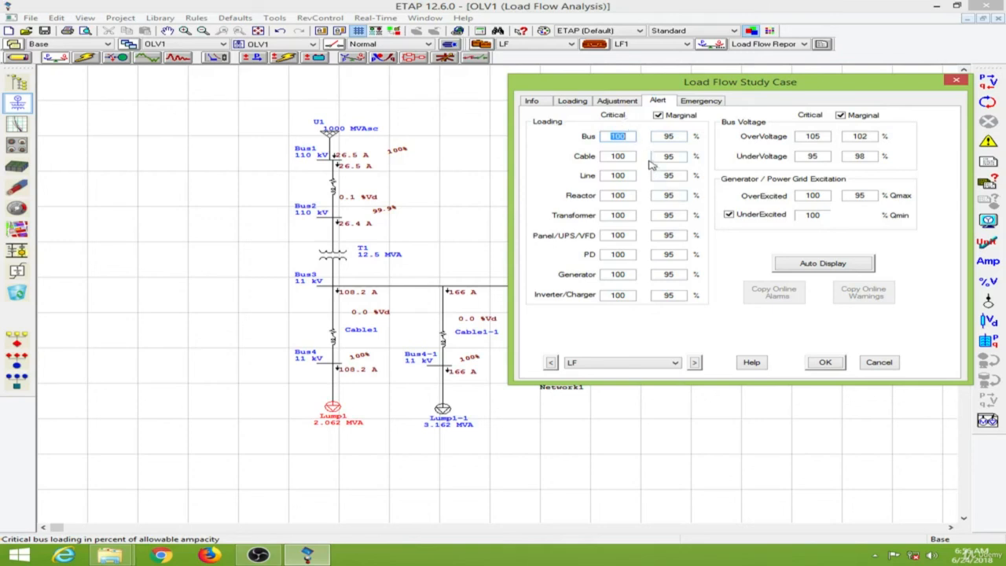
pyautogui.click(675, 137)
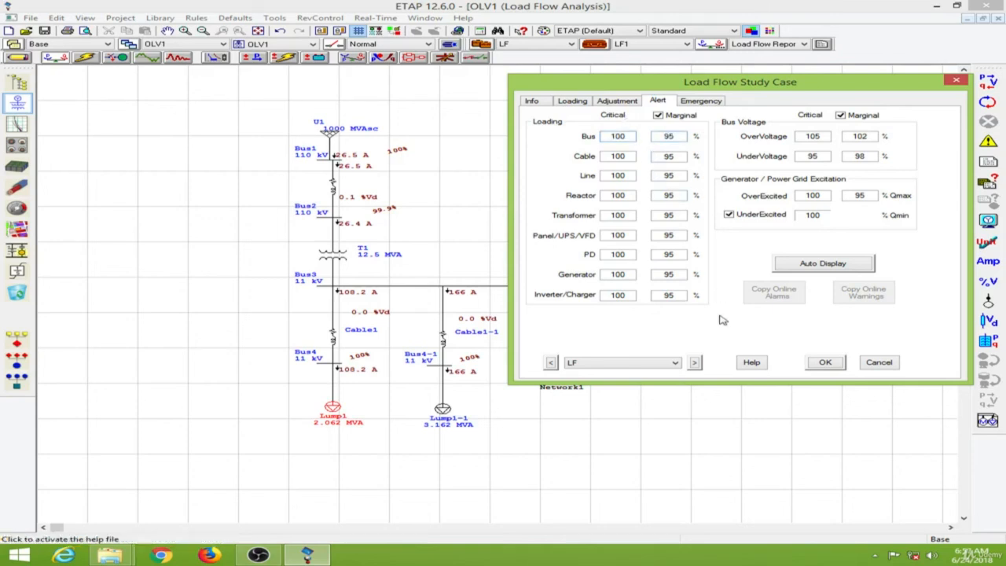
pyautogui.click(876, 365)
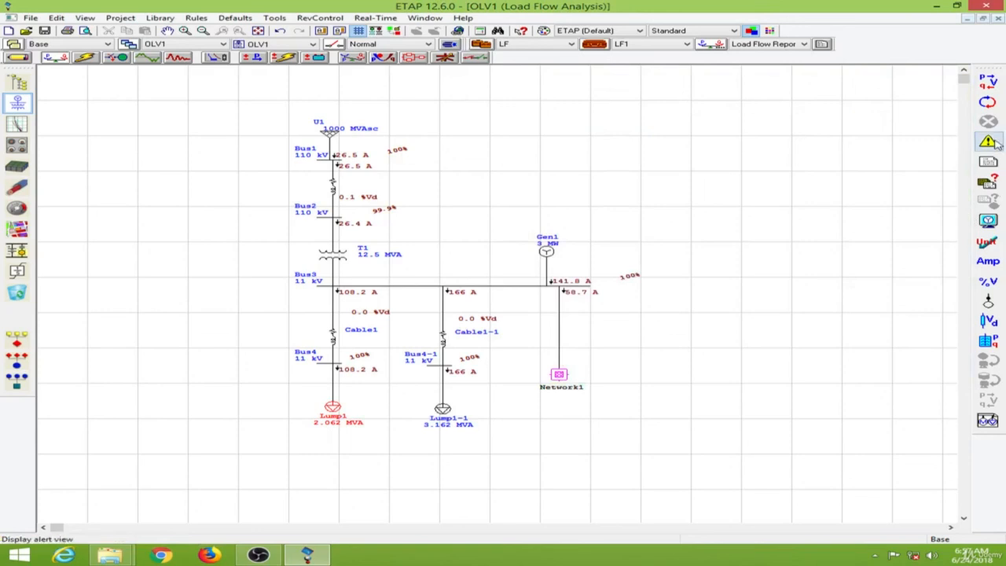